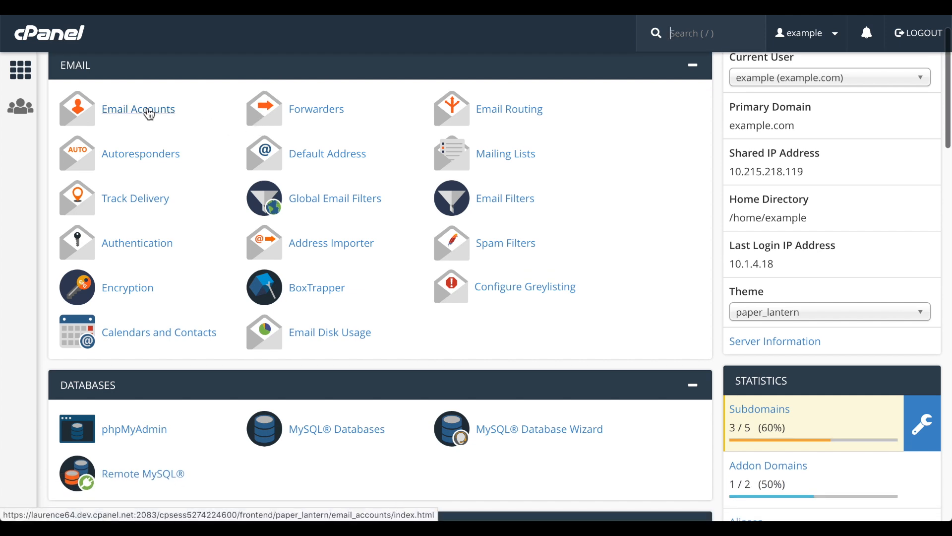
Step: Open the Email Accounts page from the Email section of the cPanel home page
left_click(149, 114)
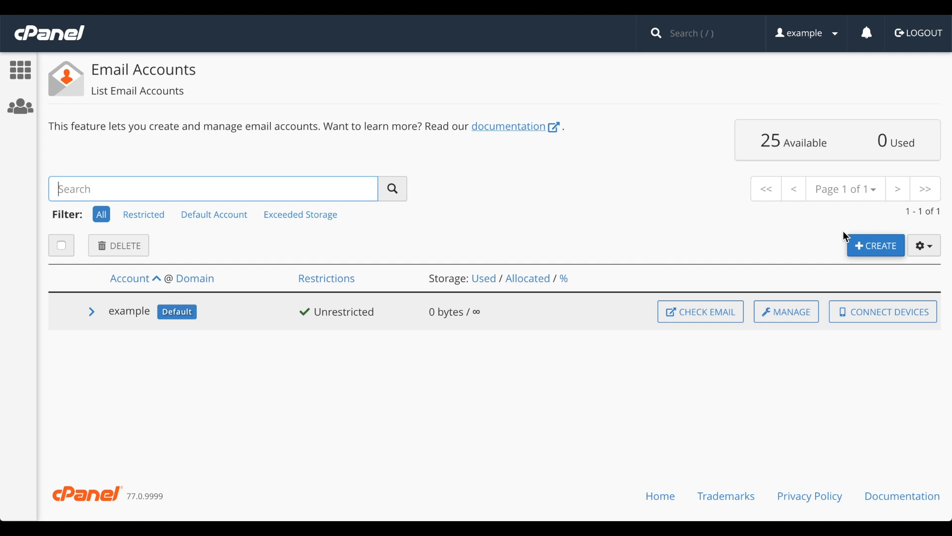
Step: Start a new email account on the example.com domain and move to the Username field
left_click(883, 246)
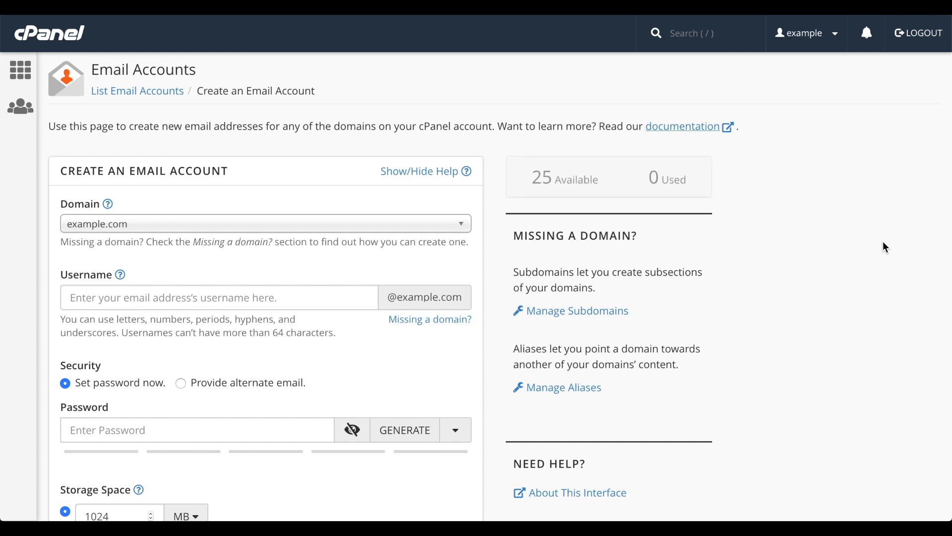
left_click(418, 233)
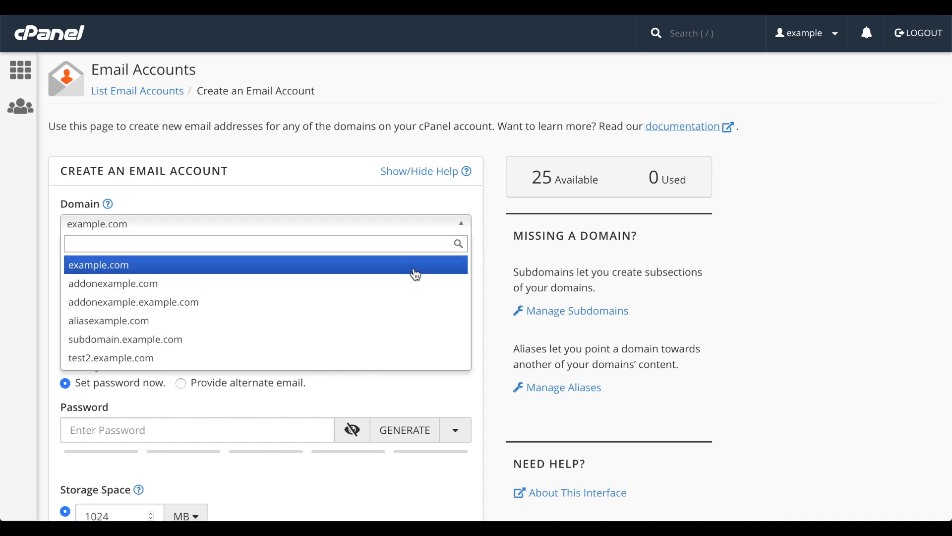
left_click(416, 275)
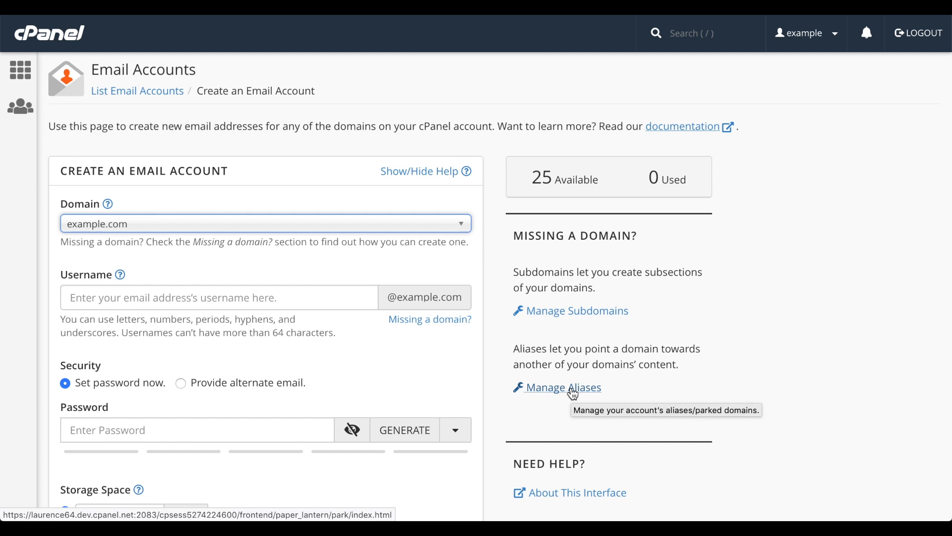
left_click(301, 302)
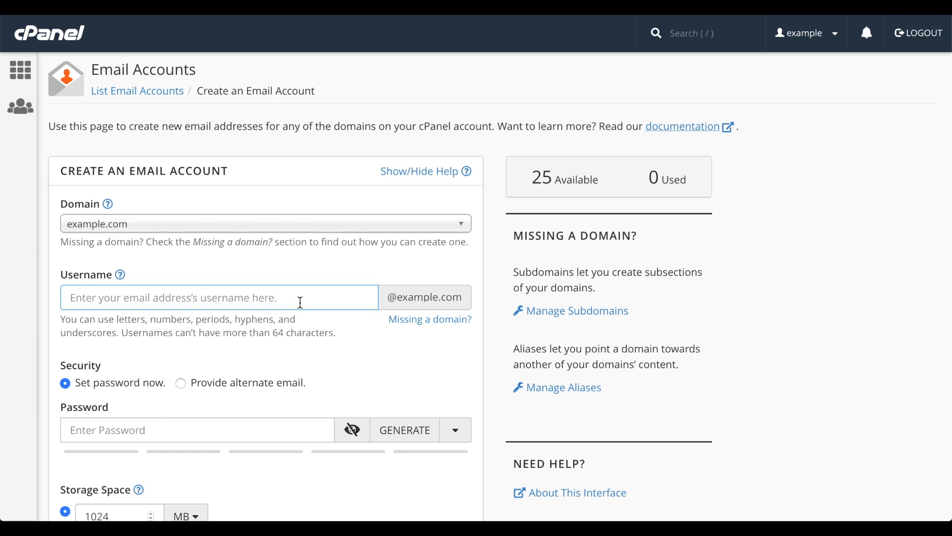
type("user")
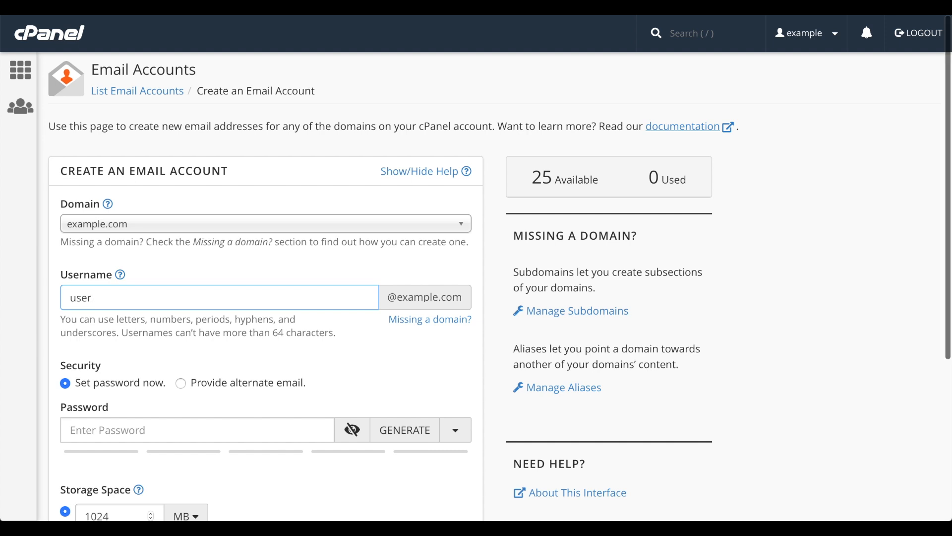
scroll(499, 286, "down", 4)
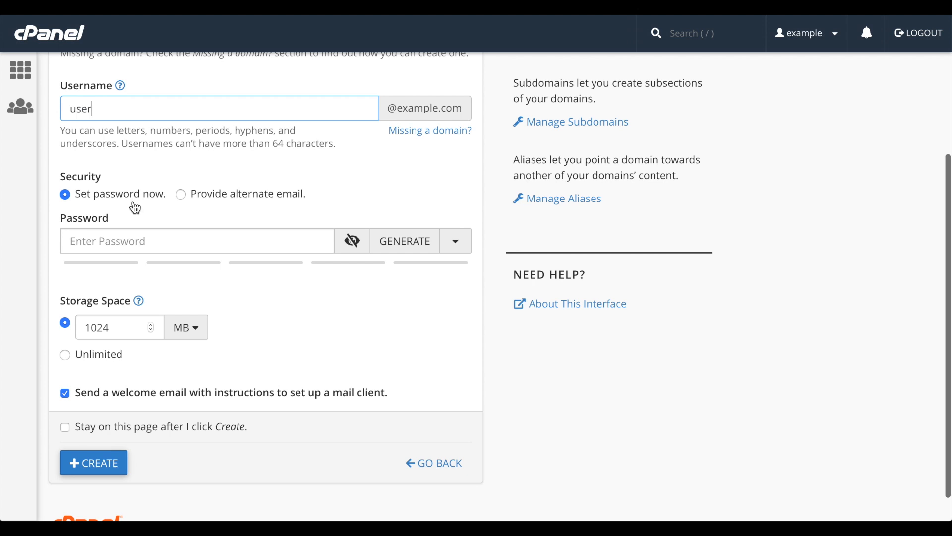
Step: Type a strength-100 password, briefly showing it in plain text and hiding it again
left_click(145, 239)
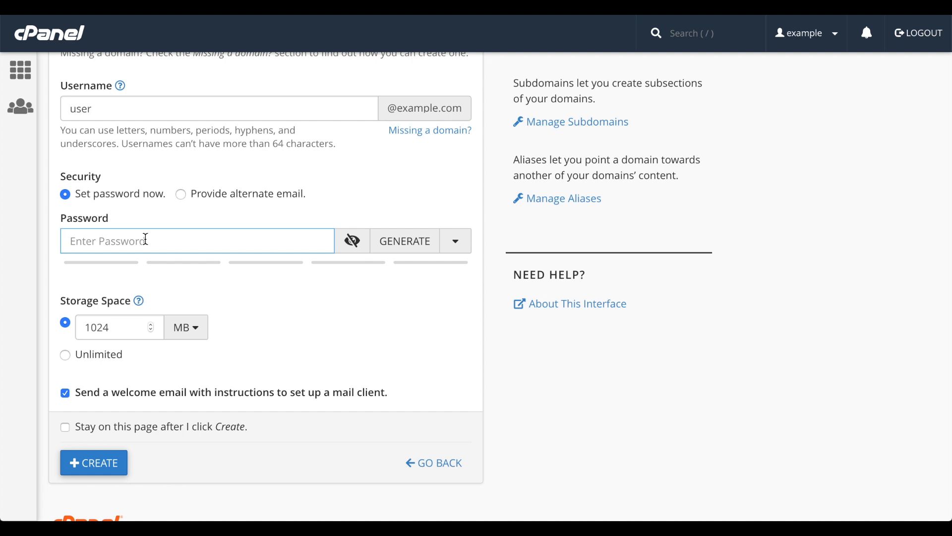
type("password123!@#")
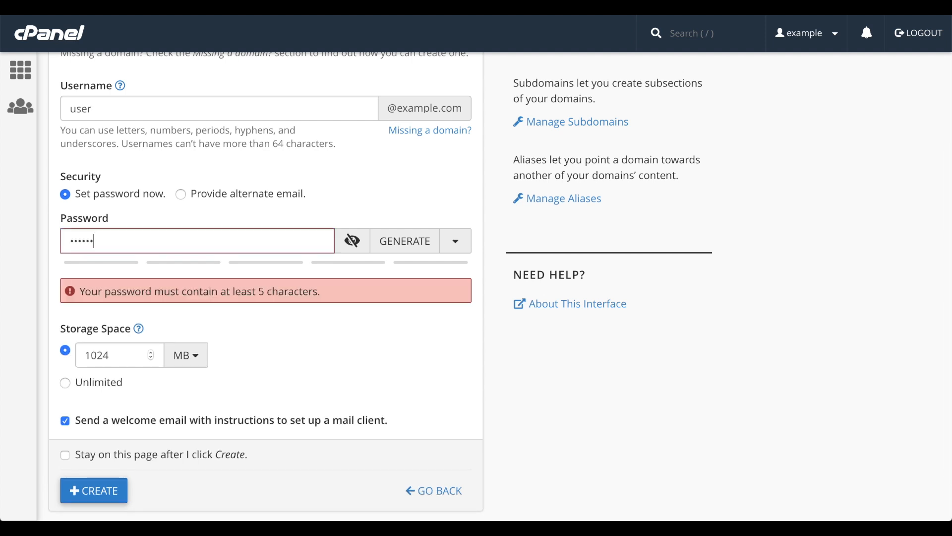
type("$%^&ABCD")
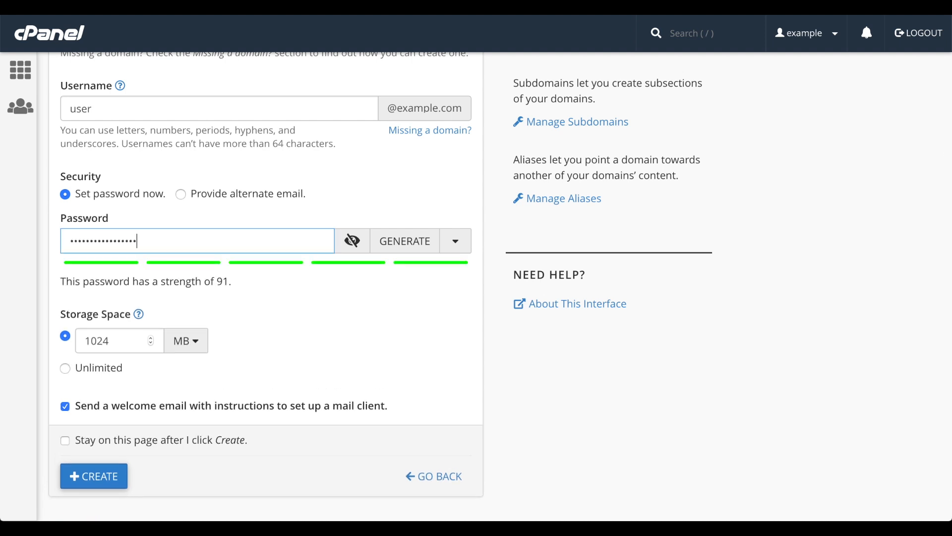
type("E")
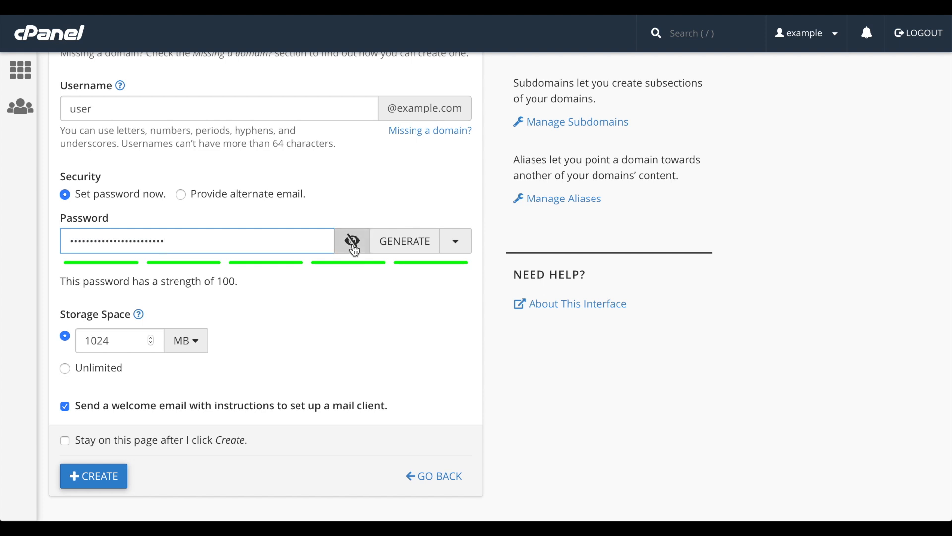
left_click(354, 246)
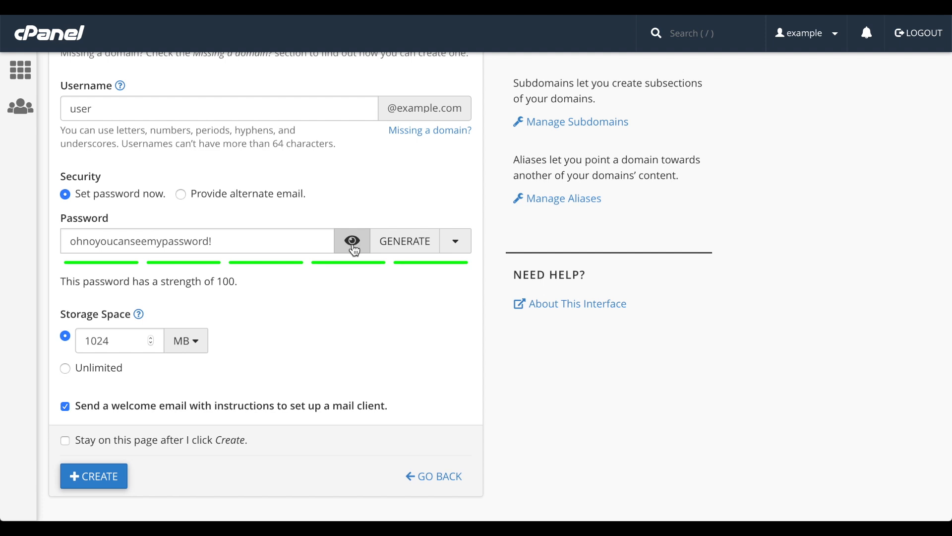
left_click(353, 246)
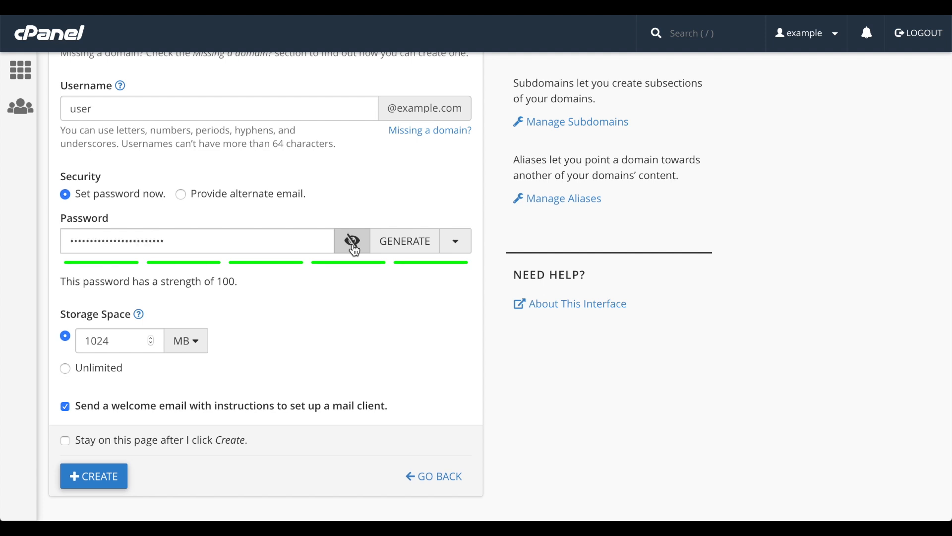
Step: Generate several random passwords in succession
left_click(407, 249)
left_click(408, 250)
left_click(407, 249)
left_click(408, 249)
left_click(408, 250)
left_click(407, 249)
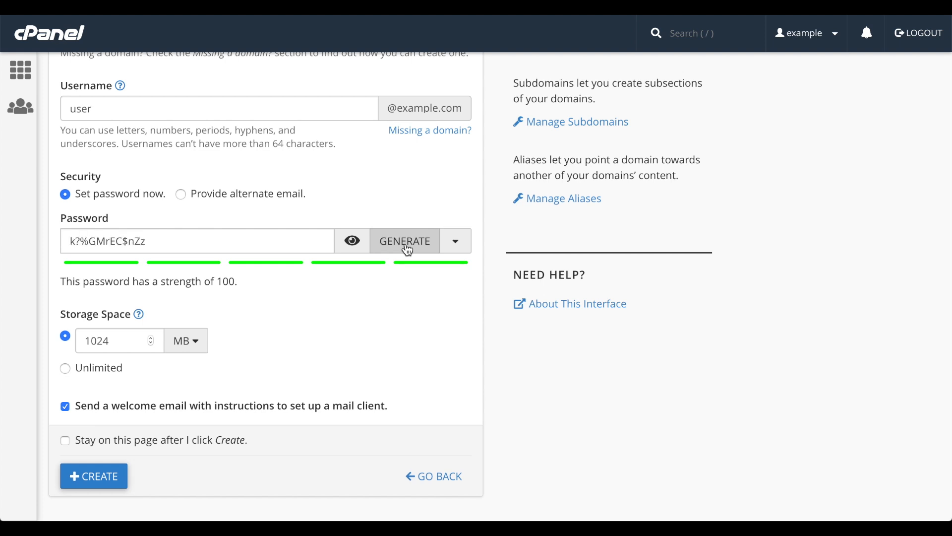
Step: Generate a 14-character password using only uppercase letters and numbers
left_click(456, 244)
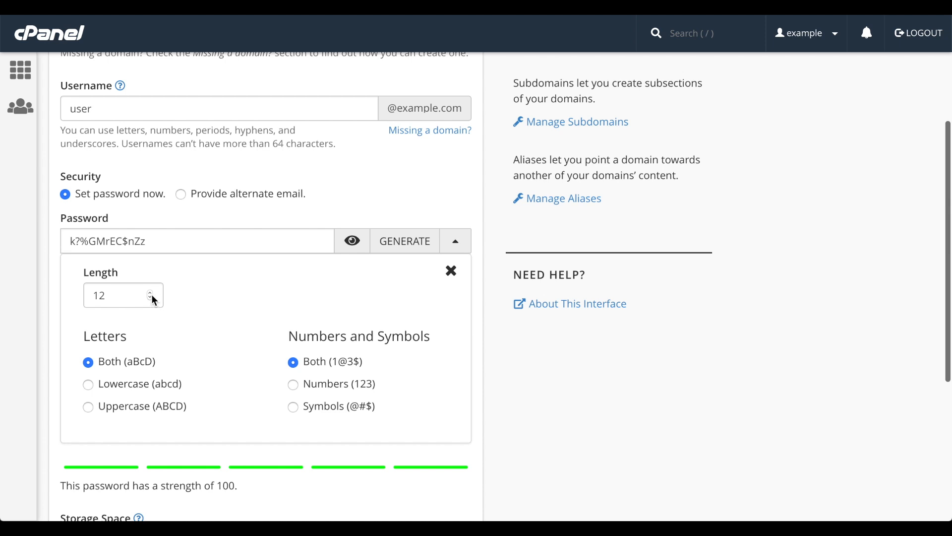
left_click(150, 293)
left_click(150, 294)
left_click(122, 391)
left_click(148, 409)
left_click(338, 389)
left_click(387, 242)
left_click(384, 246)
left_click(456, 242)
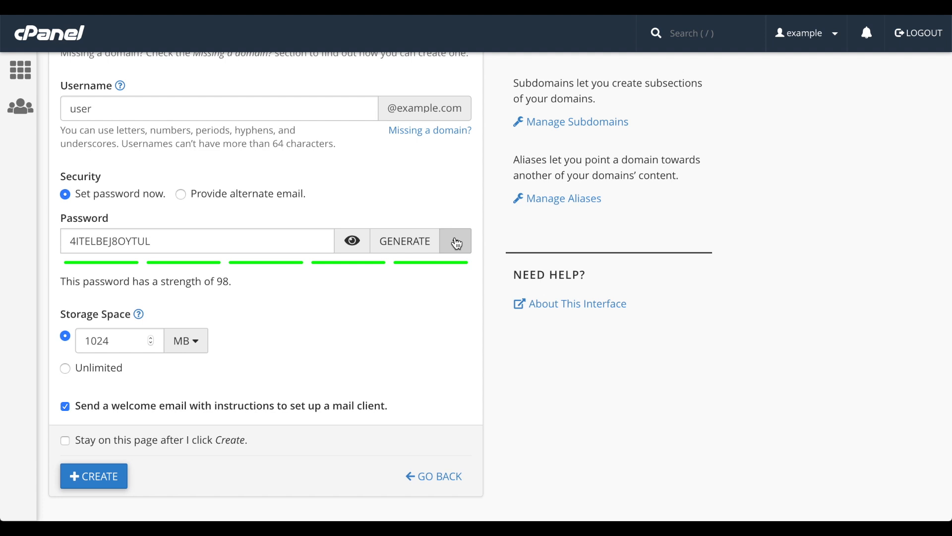
Step: Try the alternate-email password option, entering an alternate email address
left_click(265, 197)
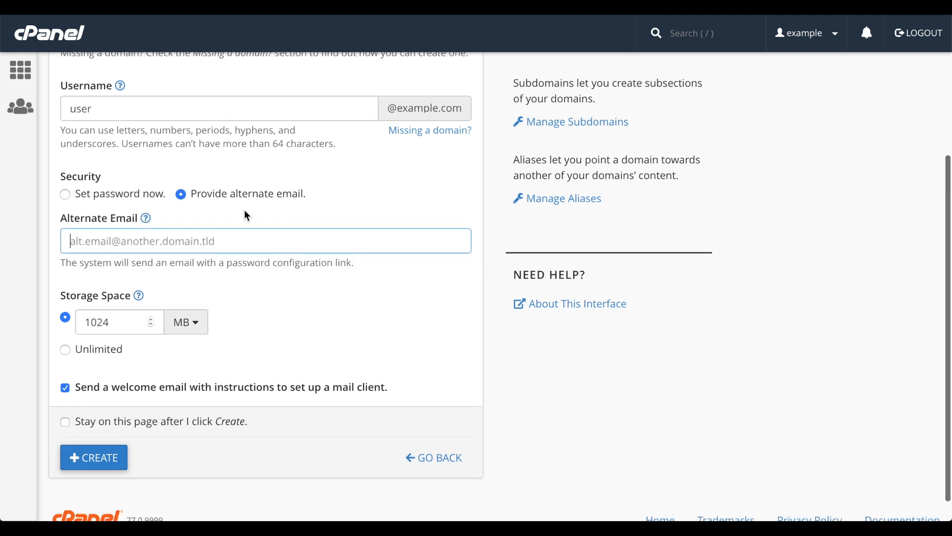
left_click(228, 243)
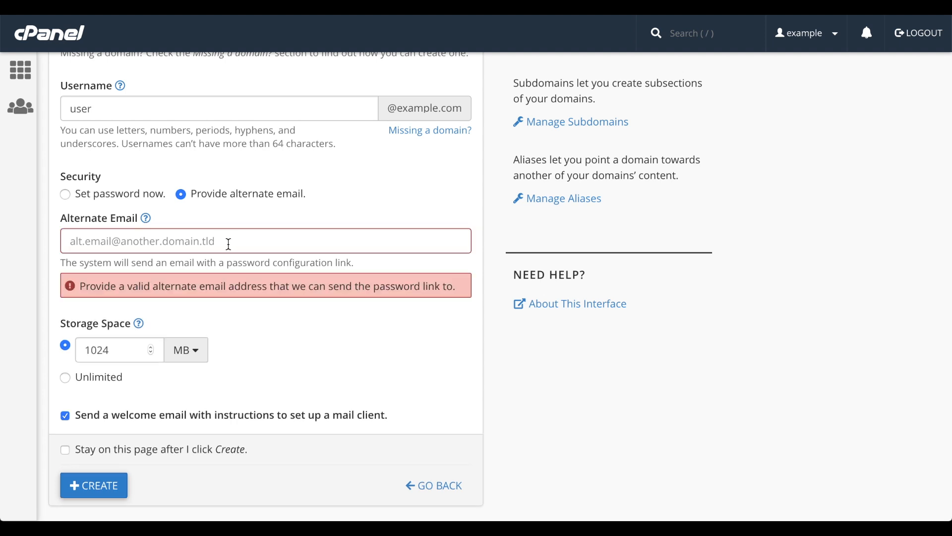
left_click(229, 244)
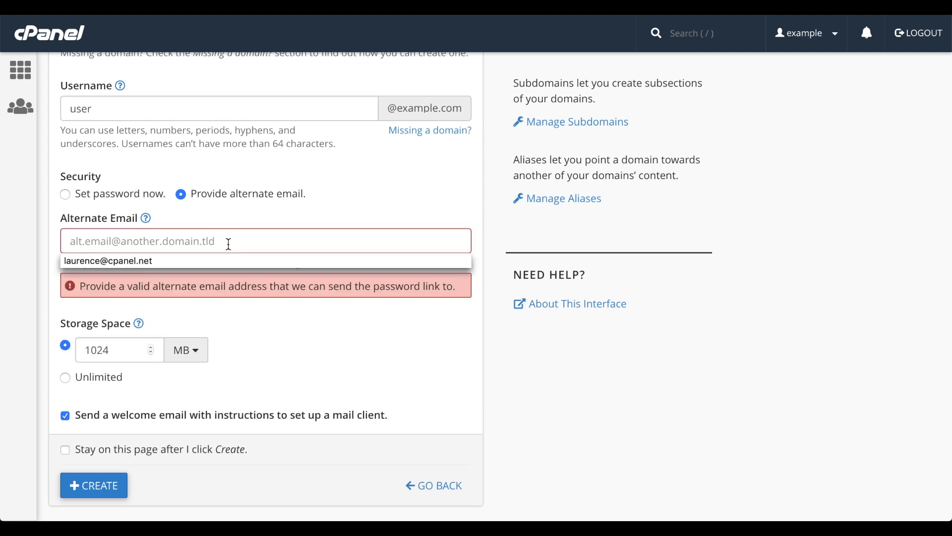
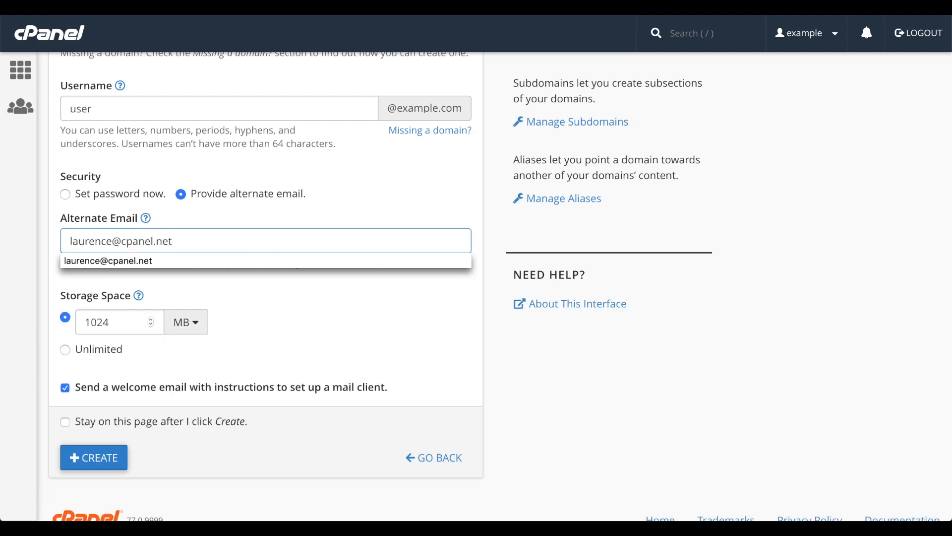
left_click(227, 260)
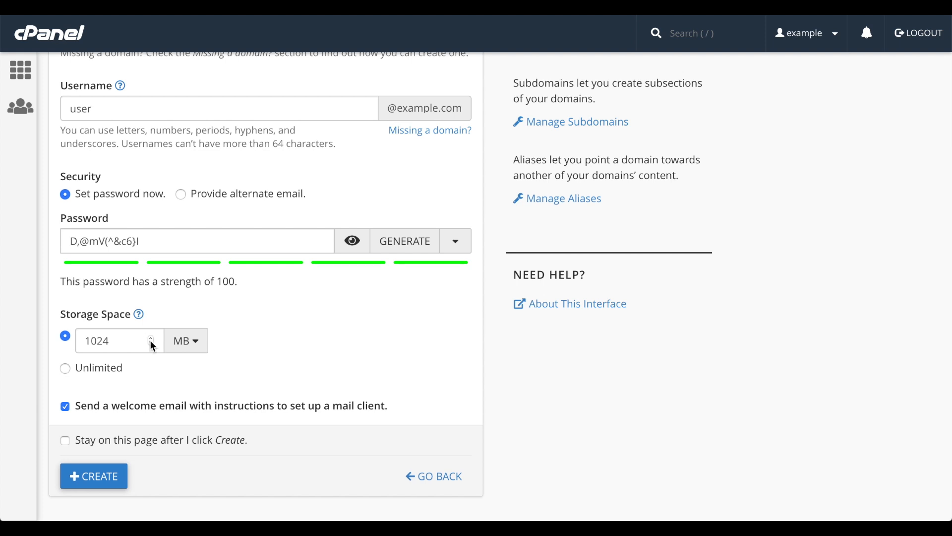
Step: Change the 1024 MB quota, trying 2048 MB, then settle on Unlimited storage
double_click(127, 340)
type("2048")
left_click(197, 344)
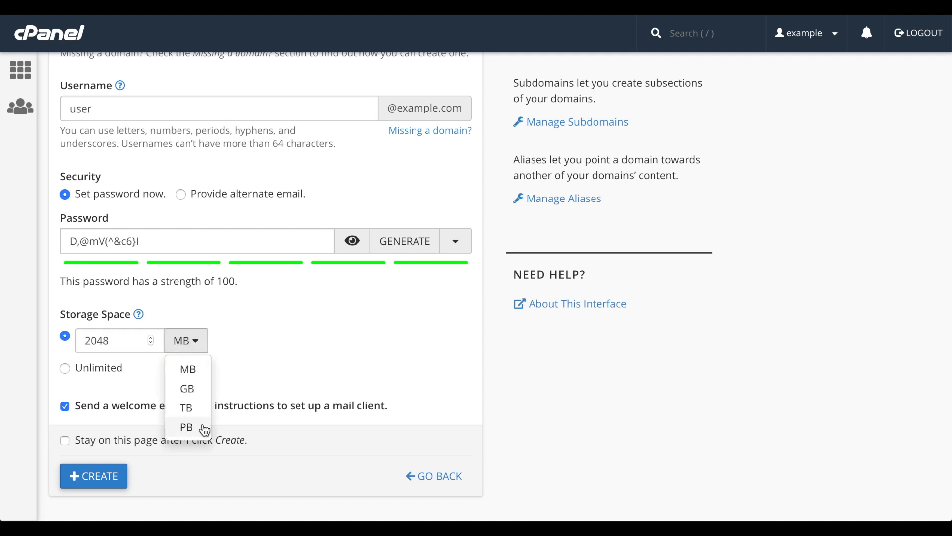
left_click(256, 344)
left_click(109, 372)
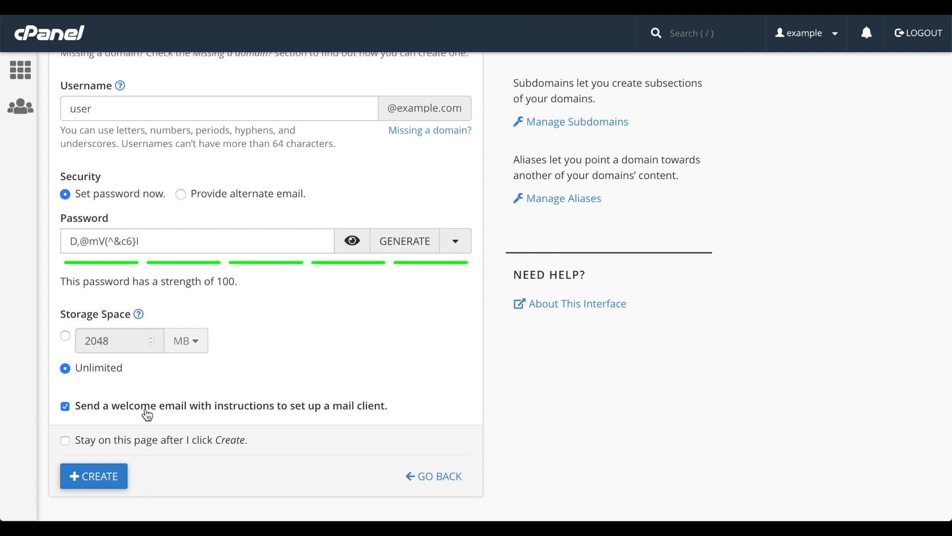
left_click(143, 444)
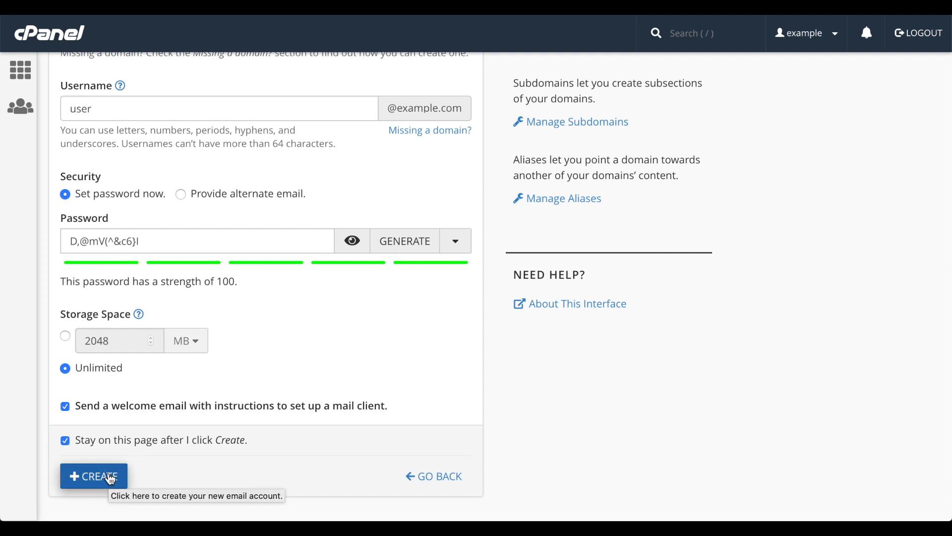
left_click(111, 479)
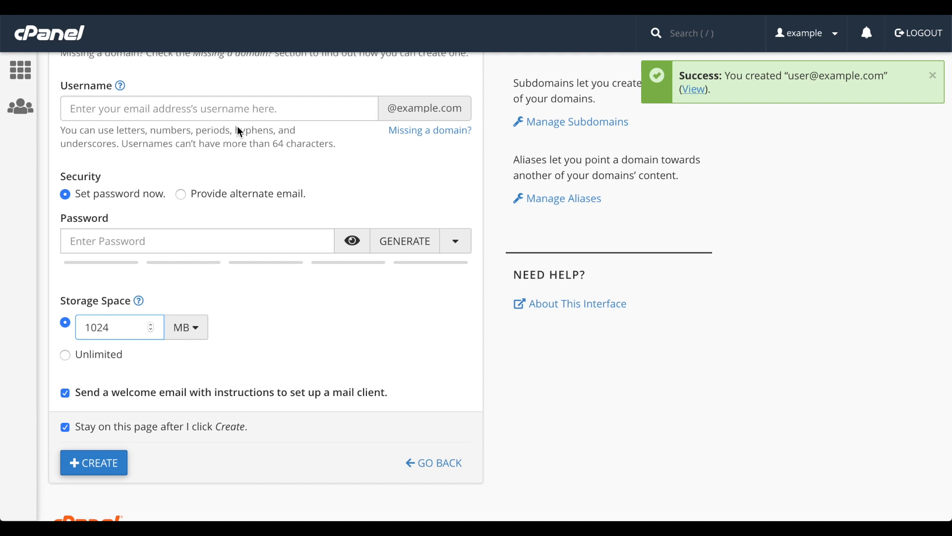